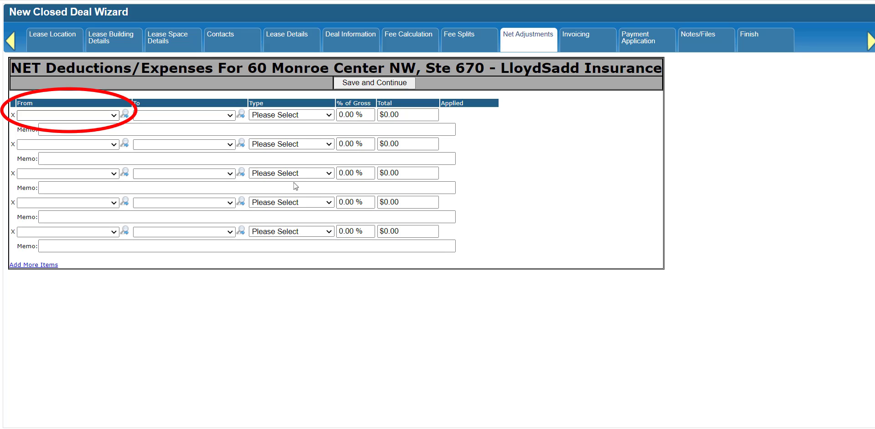
Set the first deduction row's From party to the first broker, leaving the To party unchosen
{"action": "left_click", "coordinate": [112, 116]}
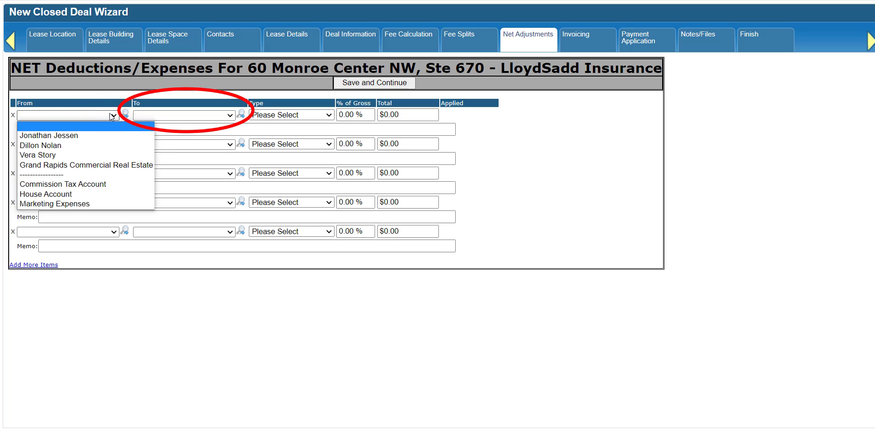
{"action": "left_click", "coordinate": [102, 136]}
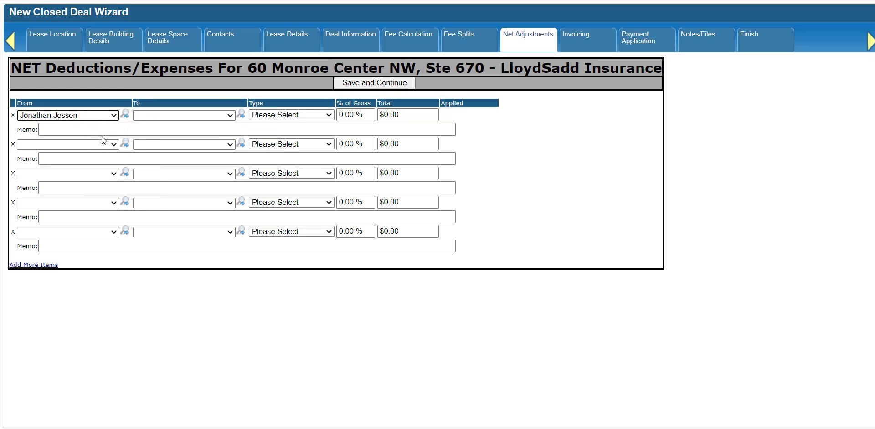
{"action": "left_click", "coordinate": [228, 118]}
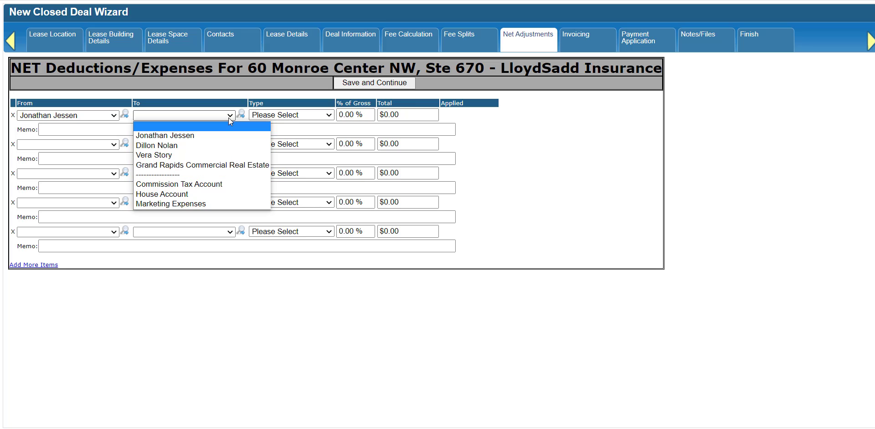
{"action": "left_click", "coordinate": [235, 113]}
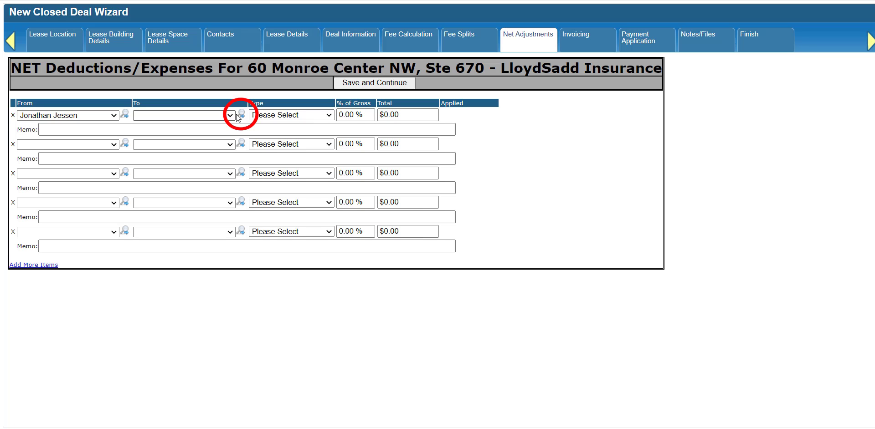
Pick a staff vendor account as the deduction's recipient, then search vendors for the staff member's name
{"action": "left_click", "coordinate": [238, 115]}
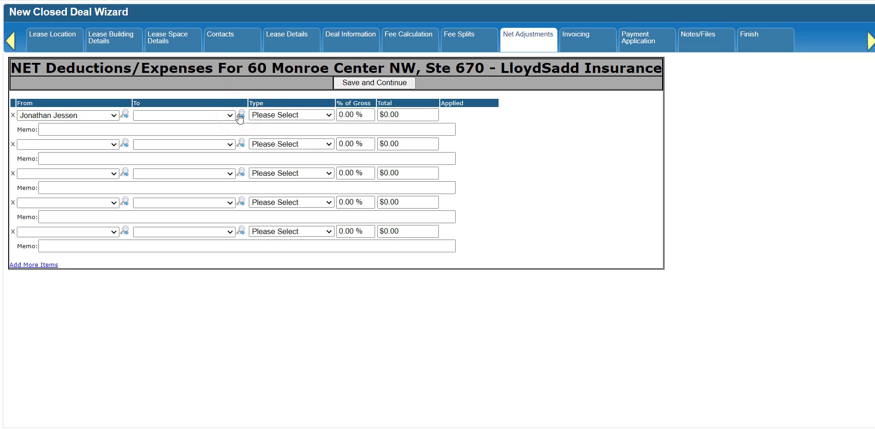
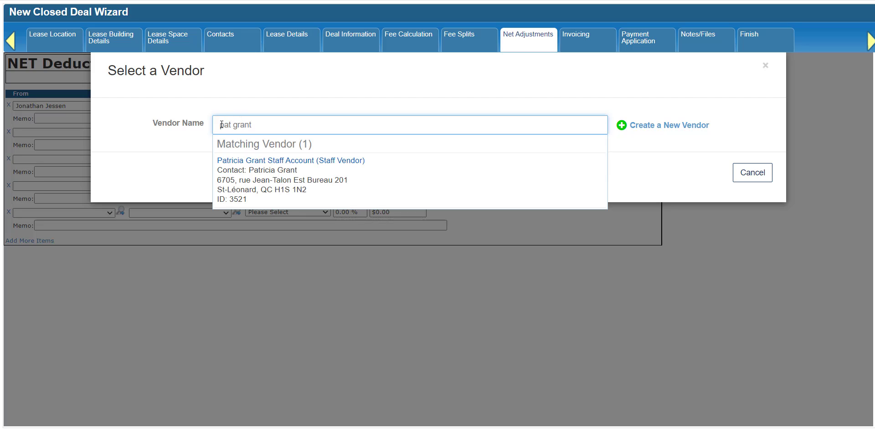
{"action": "left_click", "coordinate": [261, 176]}
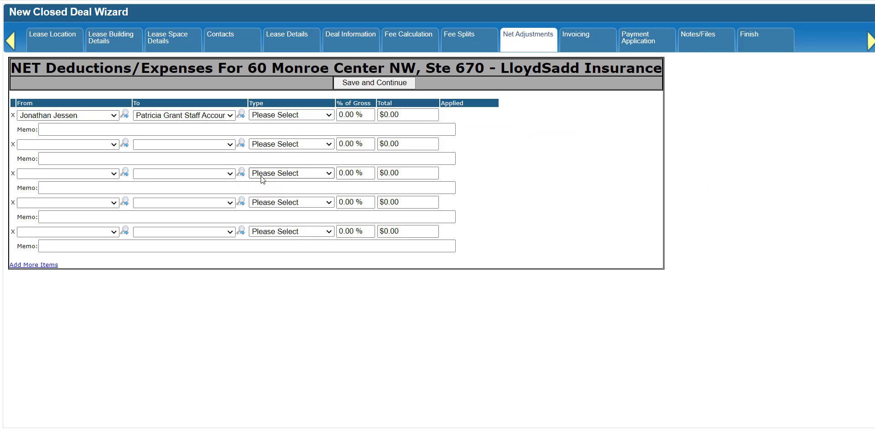
{"action": "left_click", "coordinate": [240, 114]}
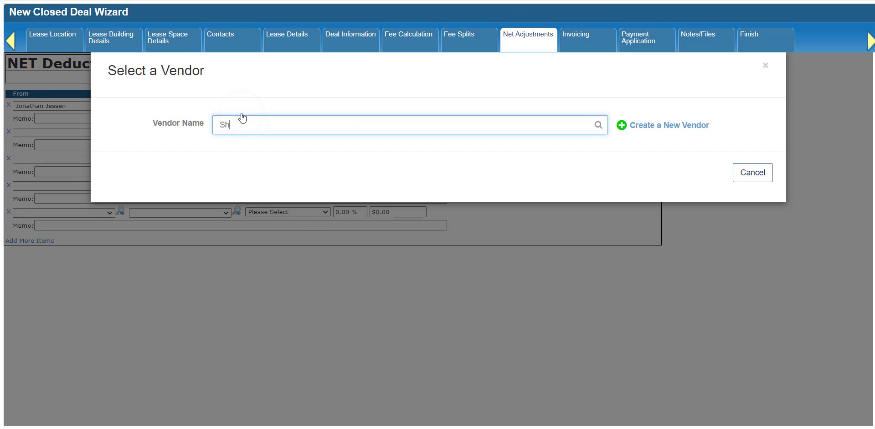
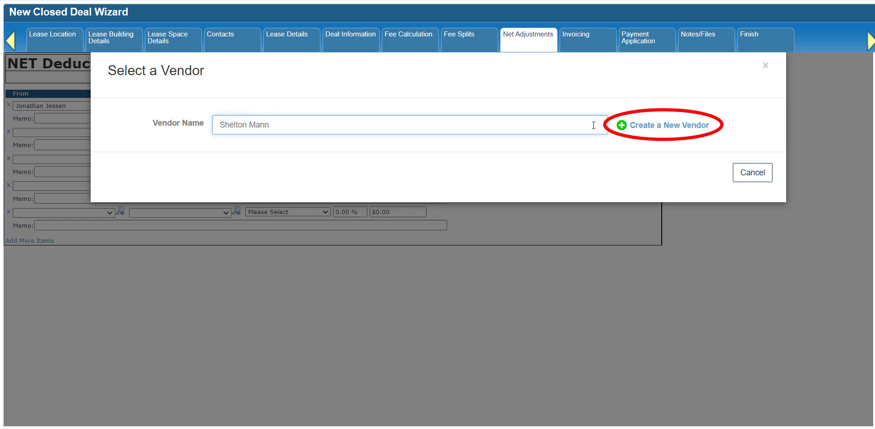
Create a new vendor with Entity Type Staff Vendor and Vendor Type Staff, linked to the staff member's contact
{"action": "left_click", "coordinate": [684, 127]}
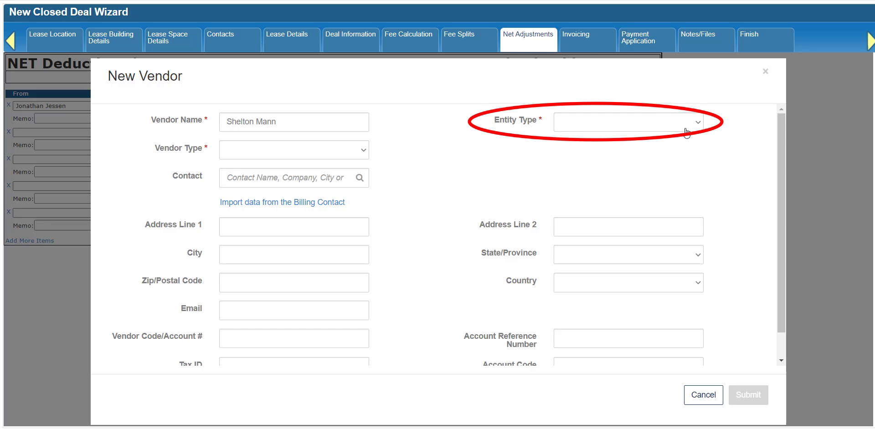
{"action": "left_click", "coordinate": [685, 128]}
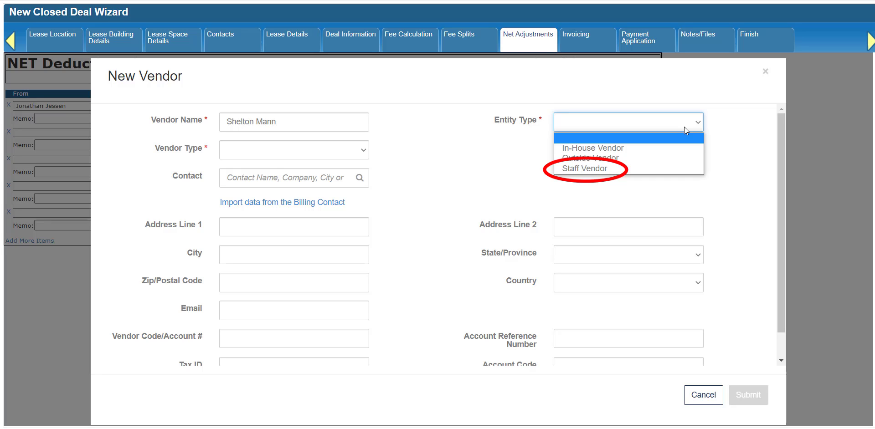
{"action": "left_click", "coordinate": [667, 170]}
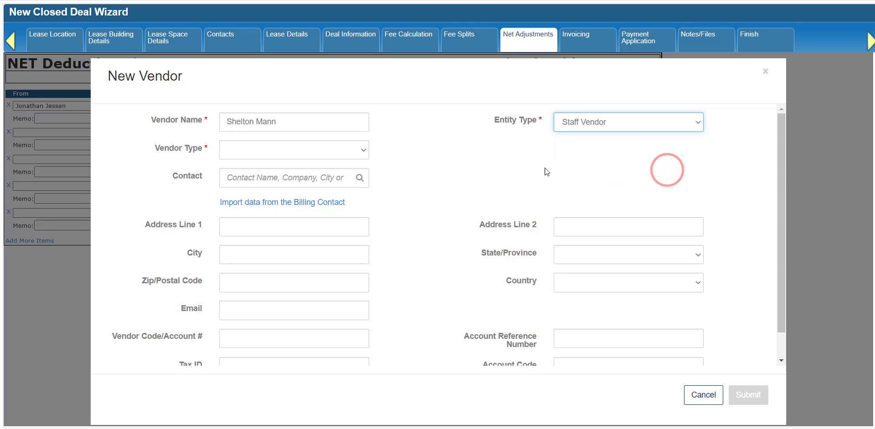
{"action": "left_click", "coordinate": [259, 157]}
{"action": "left_click", "coordinate": [255, 177]}
{"action": "left_click", "coordinate": [267, 181]}
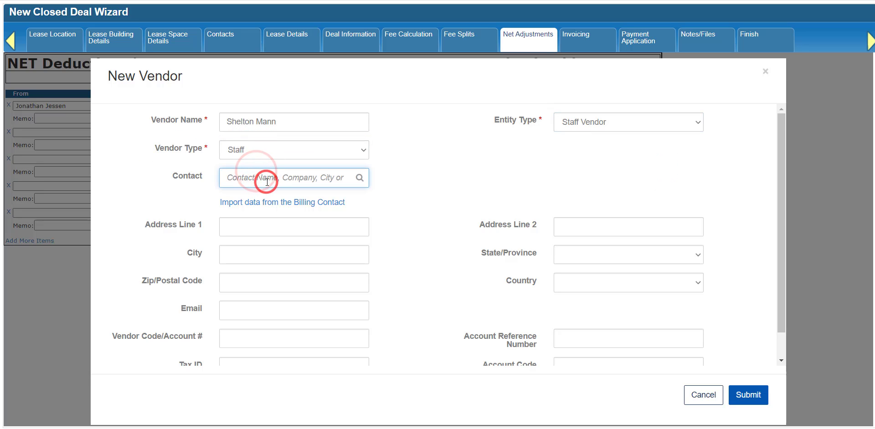
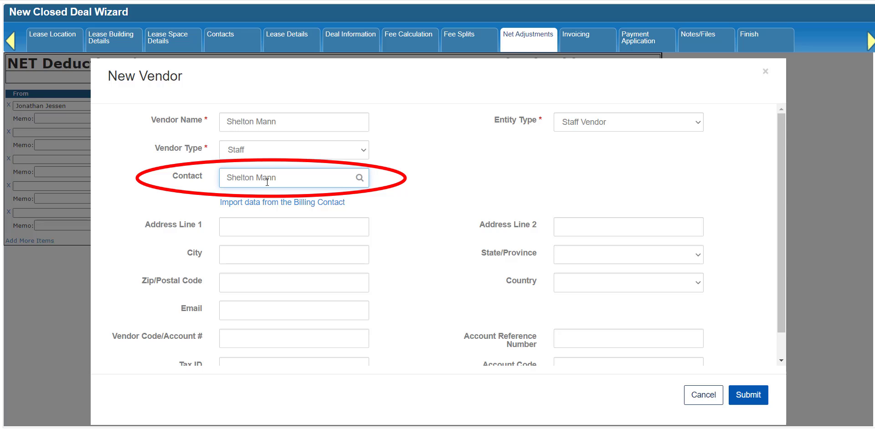
{"action": "left_click", "coordinate": [278, 234]}
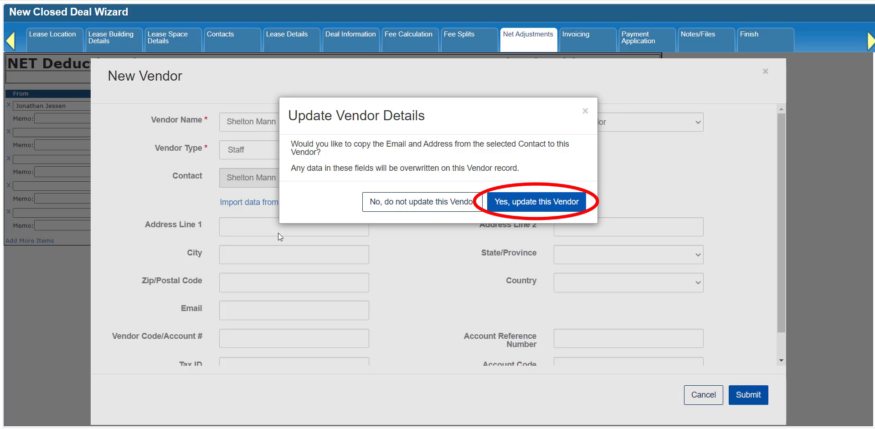
Import the contact's e-mail and address into the new vendor and submit it
{"action": "left_click", "coordinate": [531, 196]}
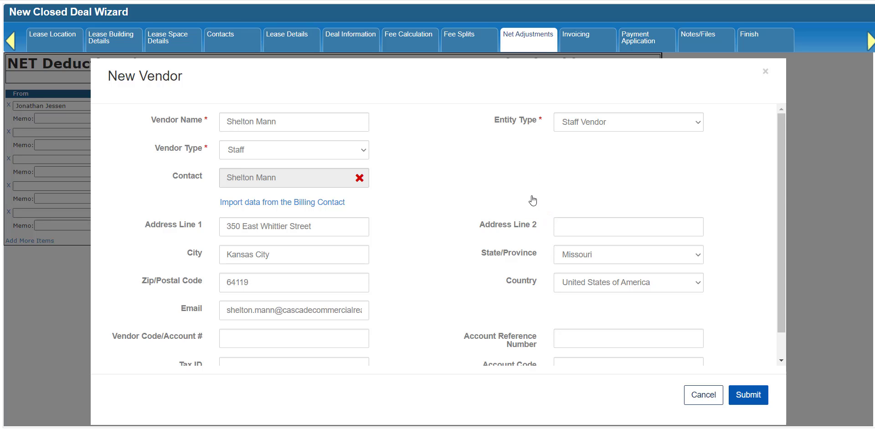
{"action": "scroll", "coordinate": [533, 200], "scroll_direction": "down", "scroll_amount": 2}
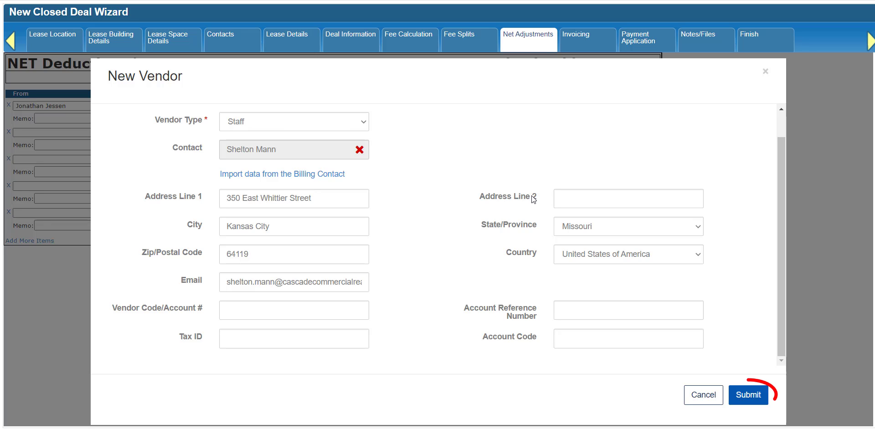
{"action": "left_click", "coordinate": [740, 397]}
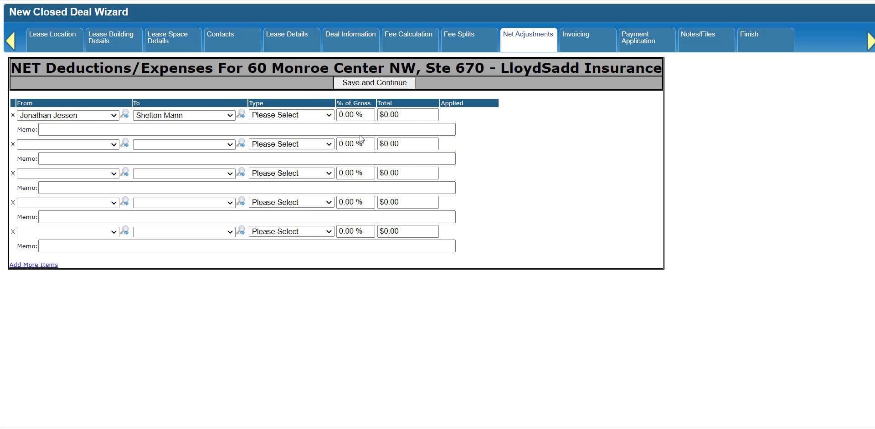
Make the first deduction an Assistant type at 5%, total $50, memo 'Special admin bonus'
{"action": "left_click", "coordinate": [328, 115]}
{"action": "left_click", "coordinate": [318, 139]}
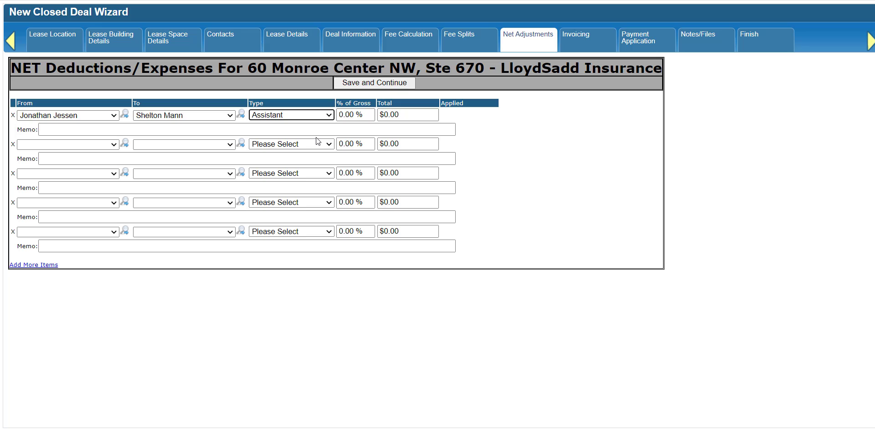
{"action": "left_click", "coordinate": [370, 115]}
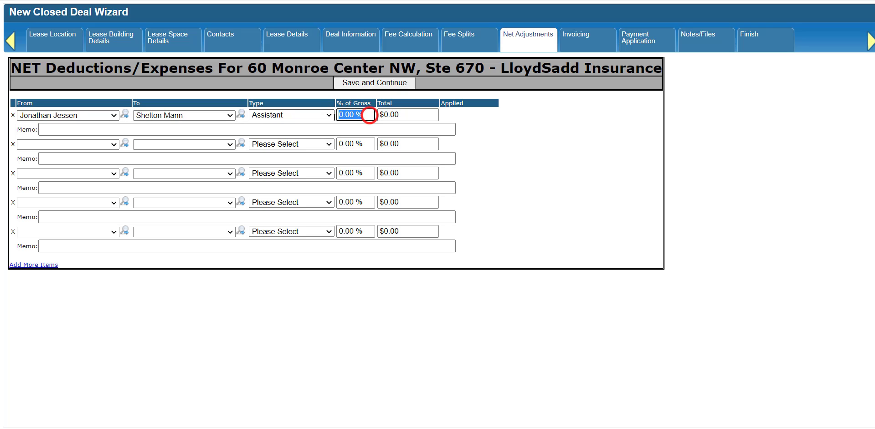
{"action": "type", "text": "5"}
{"action": "key", "text": "Tab"}
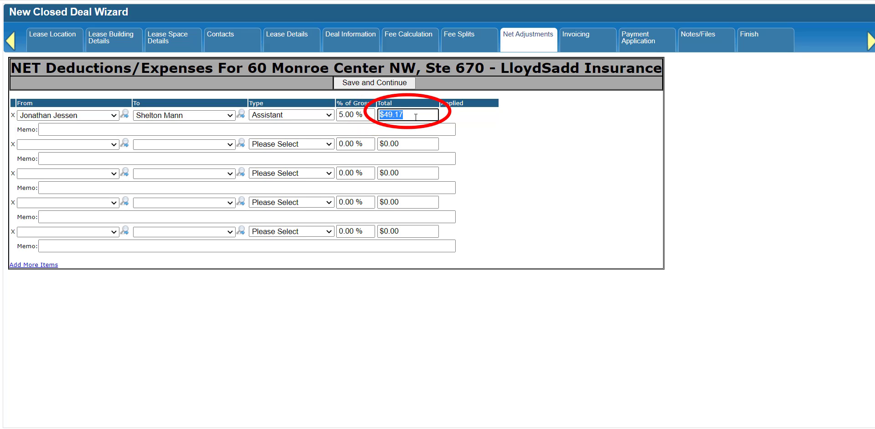
{"action": "type", "text": "$50"}
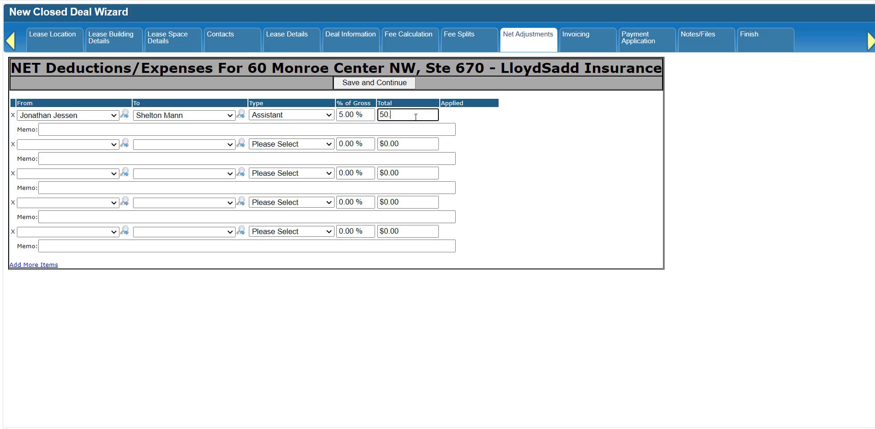
{"action": "key", "text": "Tab"}
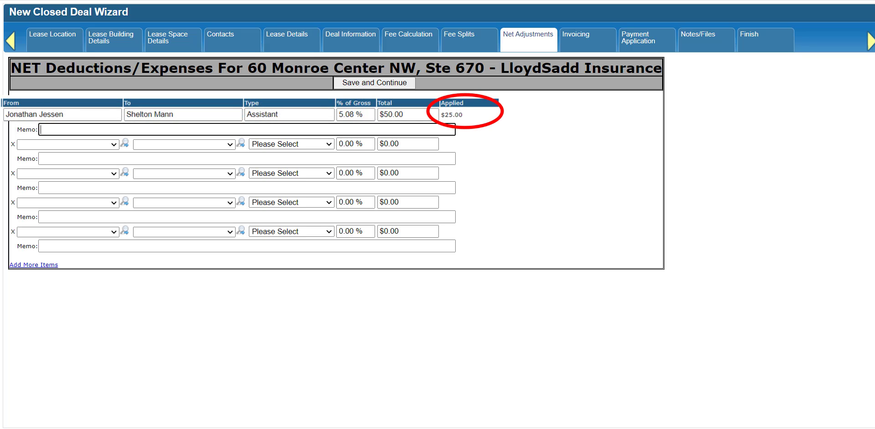
{"action": "left_click", "coordinate": [50, 130]}
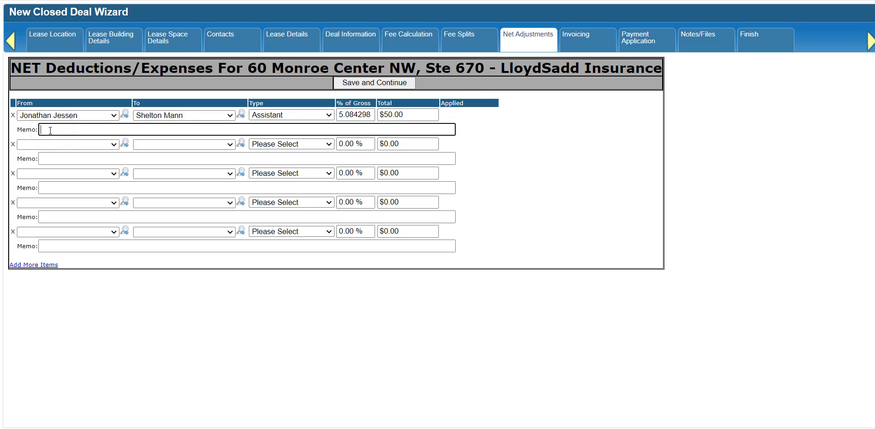
{"action": "type", "text": "Special admin bonus"}
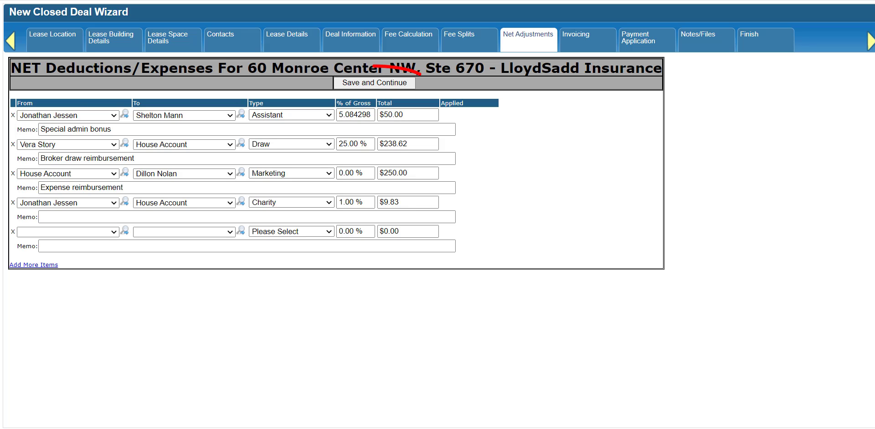
Save the deductions, remove the Charity row, and add a blank deduction row
{"action": "left_click", "coordinate": [402, 84]}
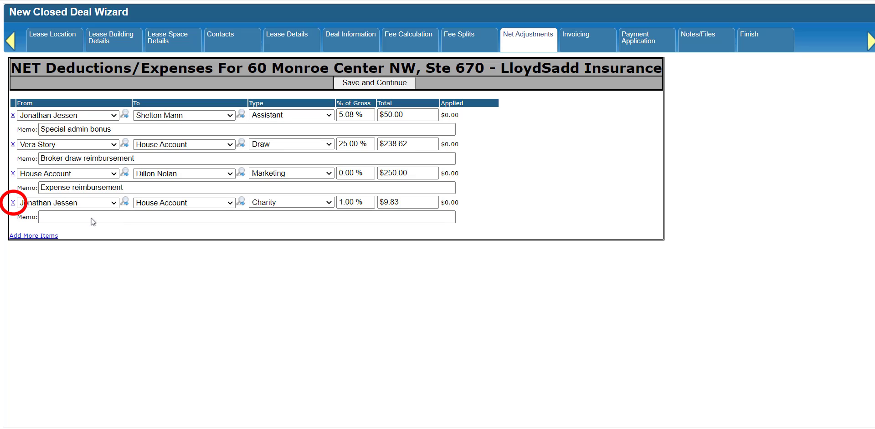
{"action": "left_click", "coordinate": [13, 202]}
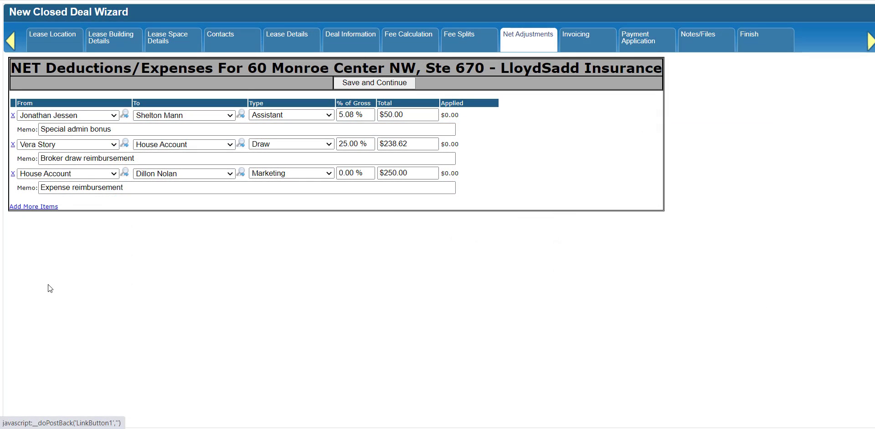
{"action": "left_click", "coordinate": [28, 206]}
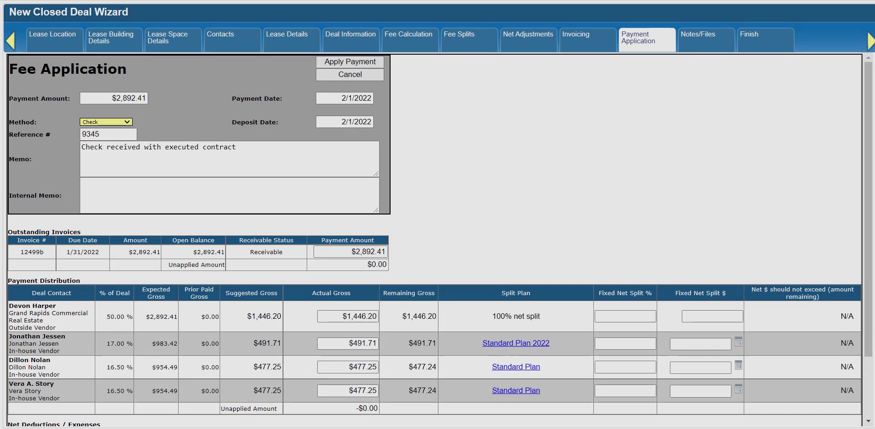
Scroll down to the Net Deductions / Expenses table awaiting application
{"action": "scroll", "coordinate": [665, 265], "scroll_direction": "down", "scroll_amount": 3}
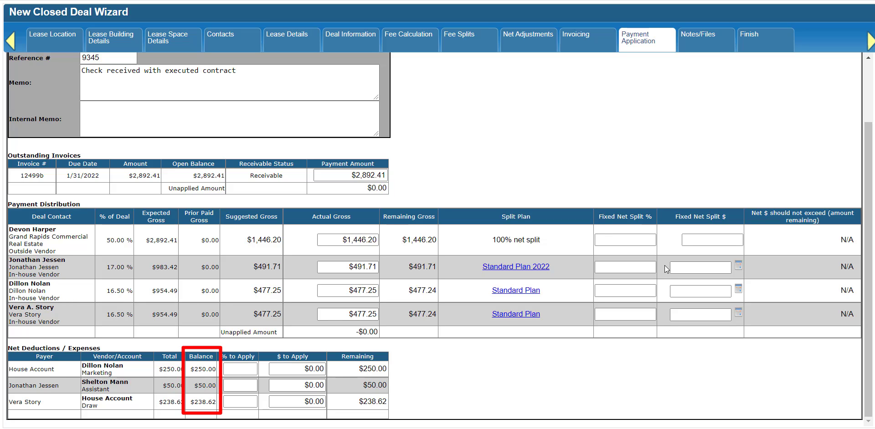
Apply 50% of the marketing deduction, $25 of the assistant deduction, and 100% of the draw
{"action": "left_click", "coordinate": [239, 367]}
{"action": "type", "text": "50"}
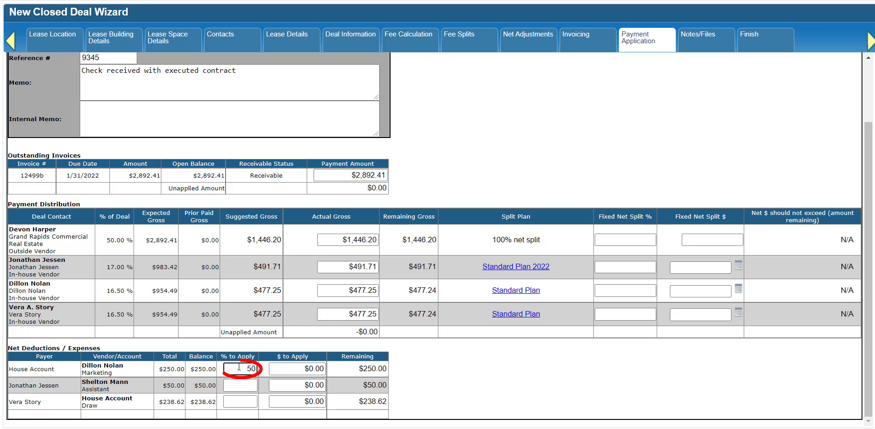
{"action": "key", "text": "Tab"}
{"action": "left_click", "coordinate": [319, 386]}
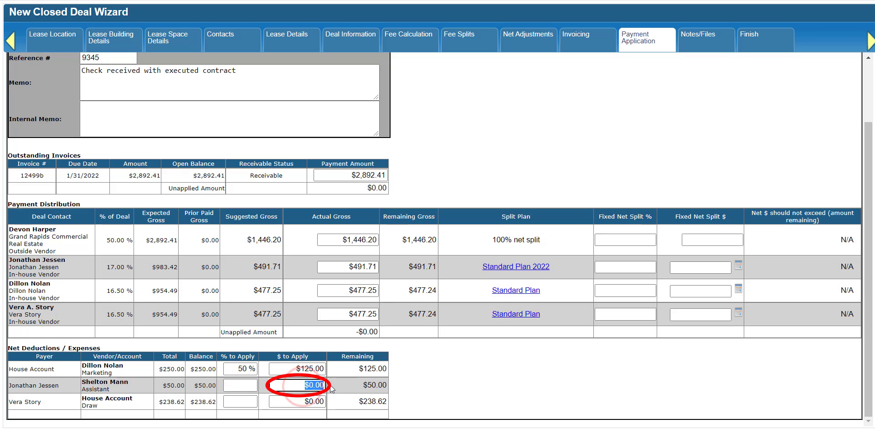
{"action": "type", "text": "25"}
{"action": "key", "text": "Tab"}
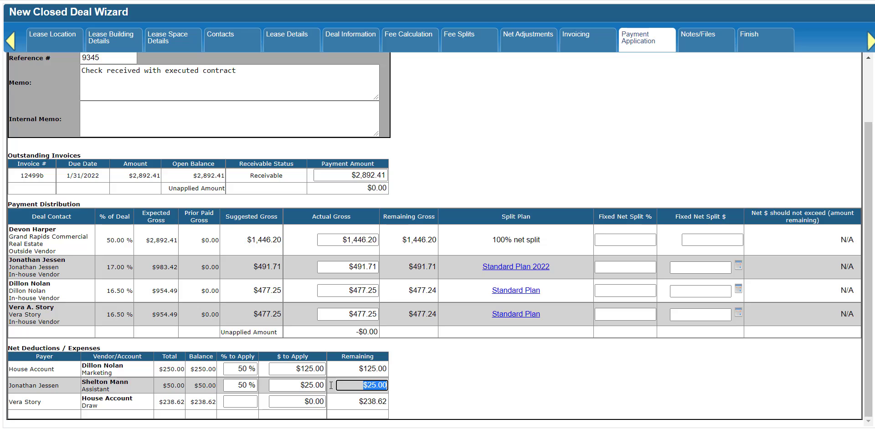
{"action": "left_click", "coordinate": [247, 402]}
{"action": "type", "text": "100"}
{"action": "key", "text": "Tab"}
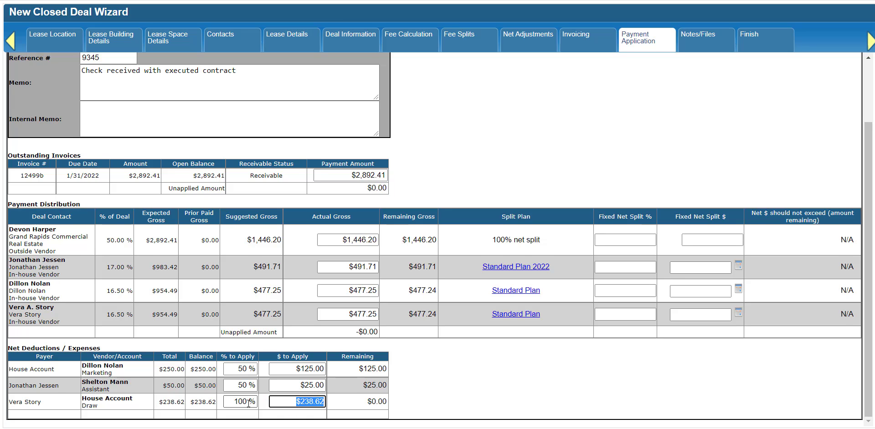
{"action": "scroll", "coordinate": [419, 182], "scroll_direction": "up", "scroll_amount": 3}
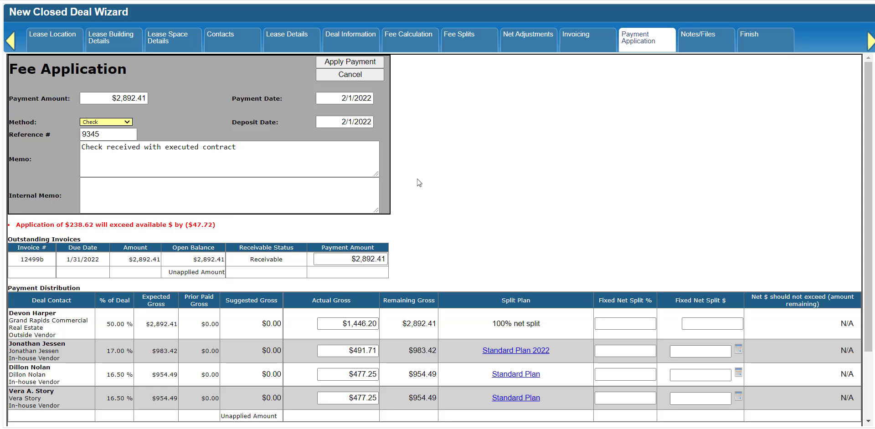
Check the split plan thresholds and suggested net amount in the calculator popup
{"action": "scroll", "coordinate": [416, 182], "scroll_direction": "down", "scroll_amount": 2}
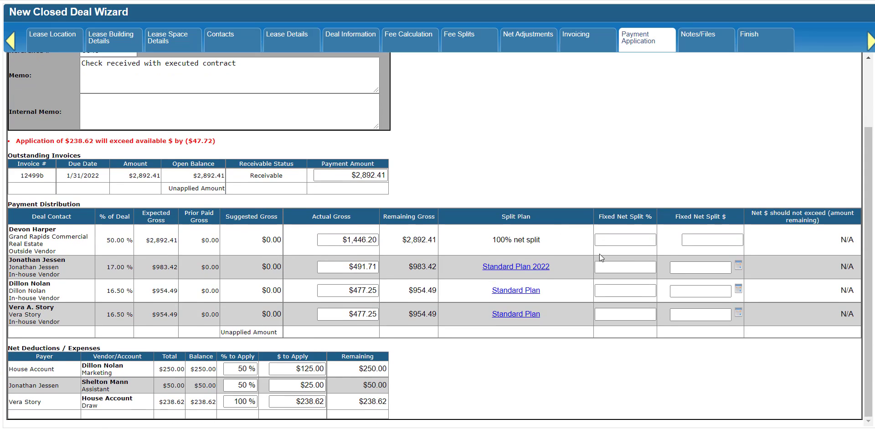
{"action": "left_click", "coordinate": [739, 313]}
{"action": "scroll", "coordinate": [740, 313], "scroll_direction": "down", "scroll_amount": 1}
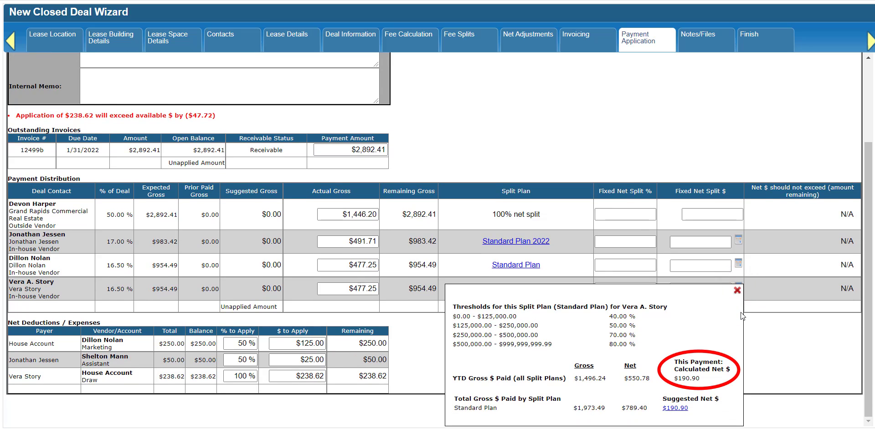
{"action": "left_click", "coordinate": [737, 291]}
Reduce the draw deduction to 50% and apply the payment
{"action": "left_click", "coordinate": [231, 401]}
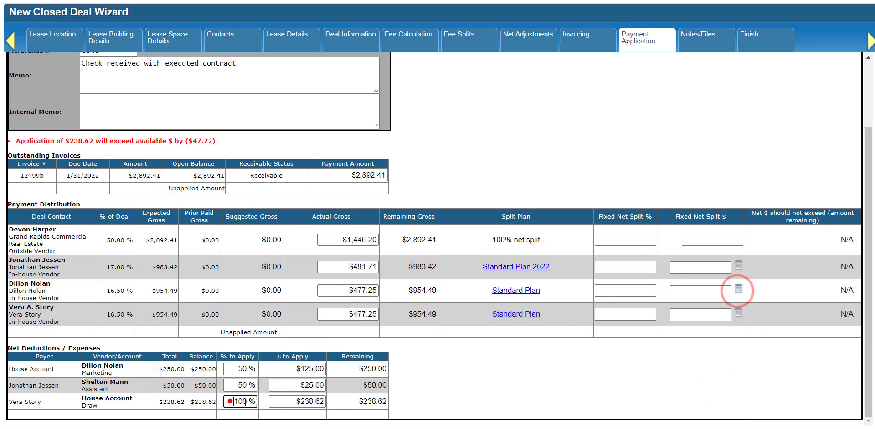
{"action": "left_click_drag", "start_coordinate": [245, 403], "coordinate": [255, 405]}
{"action": "type", "text": "50"}
{"action": "key", "text": "Tab"}
{"action": "scroll", "coordinate": [455, 402], "scroll_direction": "up", "scroll_amount": 2}
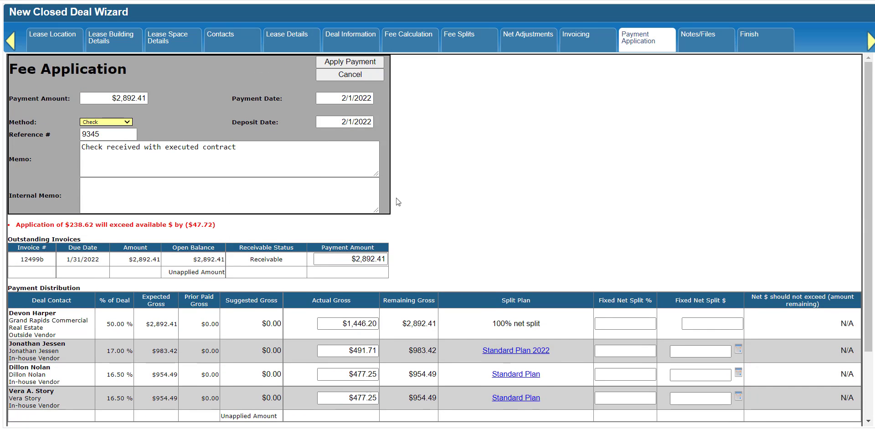
{"action": "key", "text": "Return"}
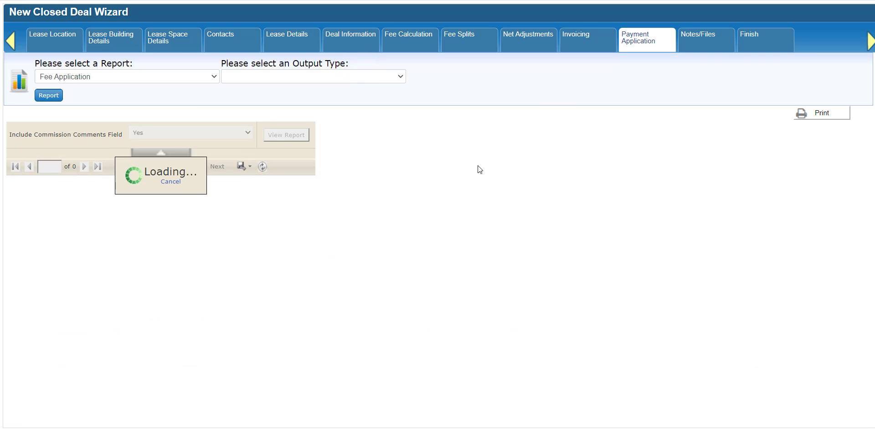
View the report's last-page voucher showing the $119.31 deduction and $71.59 check amount
{"action": "left_click", "coordinate": [104, 167]}
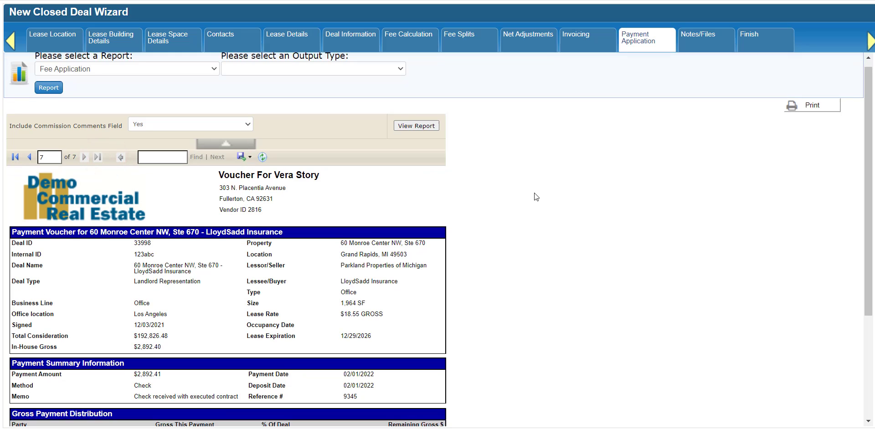
{"action": "scroll", "coordinate": [535, 193], "scroll_direction": "down", "scroll_amount": 3}
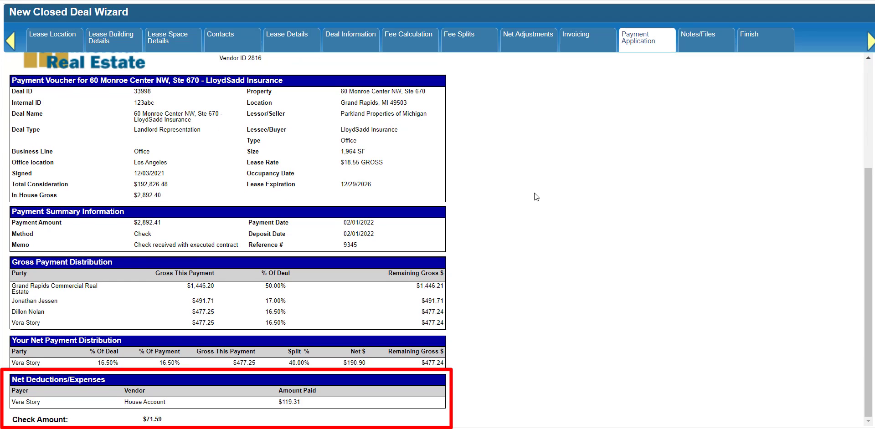